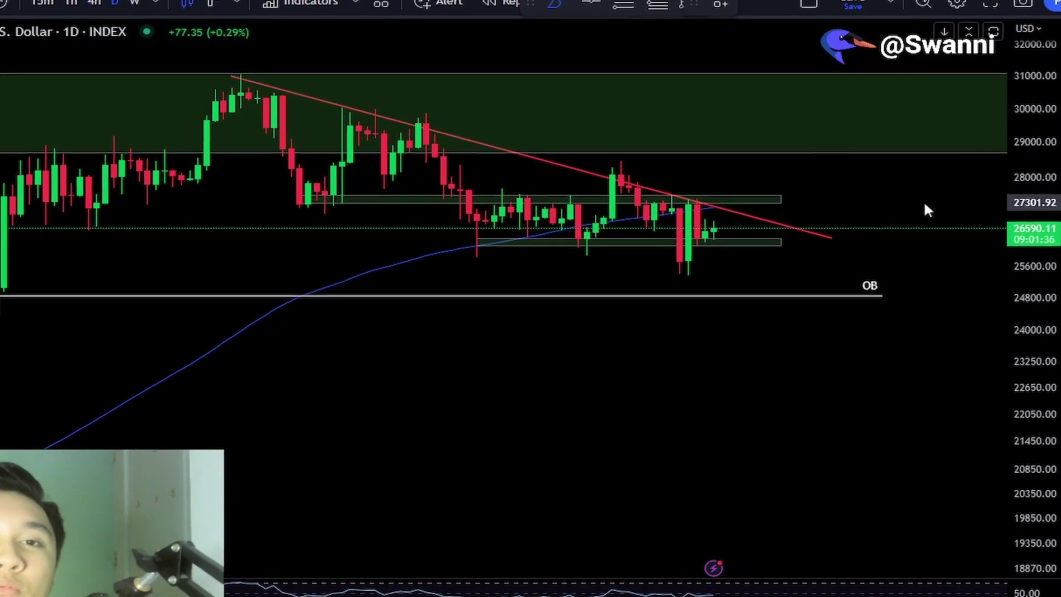
- Draw a white freehand loop around the consolidating candles below the red trendline
{"action": "mouse_move", "coordinate": [727, 188]}
{"action": "left_mouse_down"}
{"action": "mouse_move", "coordinate": [680, 165]}
{"action": "mouse_move", "coordinate": [317, 222]}
{"action": "mouse_move", "coordinate": [735, 217]}
{"action": "mouse_move", "coordinate": [719, 187]}
{"action": "left_mouse_up"}
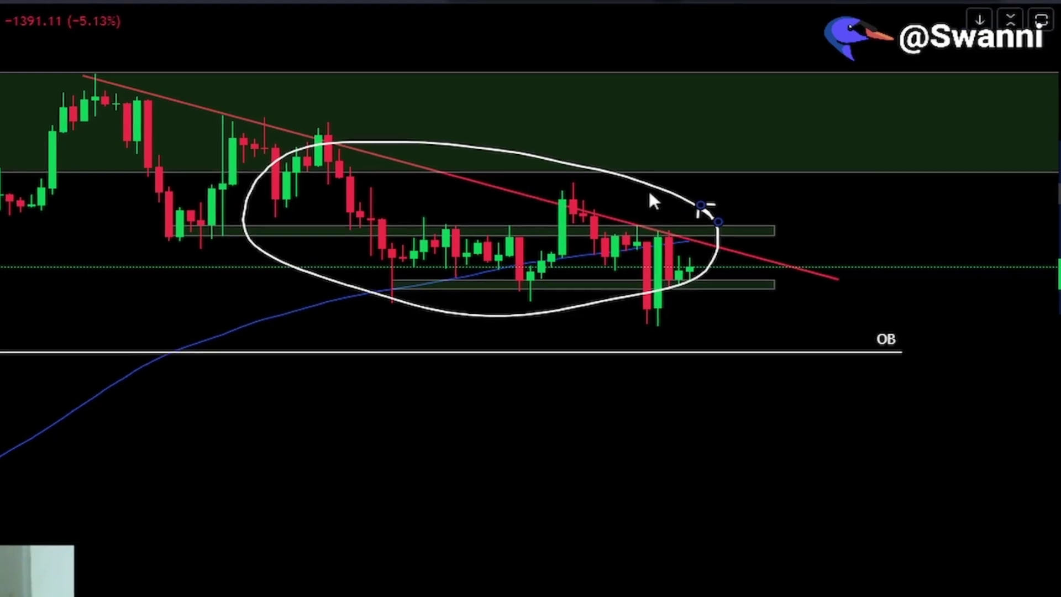
- Undo the freehand loop and switch back to the BTCUSD chart tab
{"action": "key", "text": "ctrl+z"}
{"action": "key", "text": "ctrl+z"}
{"action": "key", "text": "ctrl+z"}
{"action": "key", "text": "ctrl+z"}
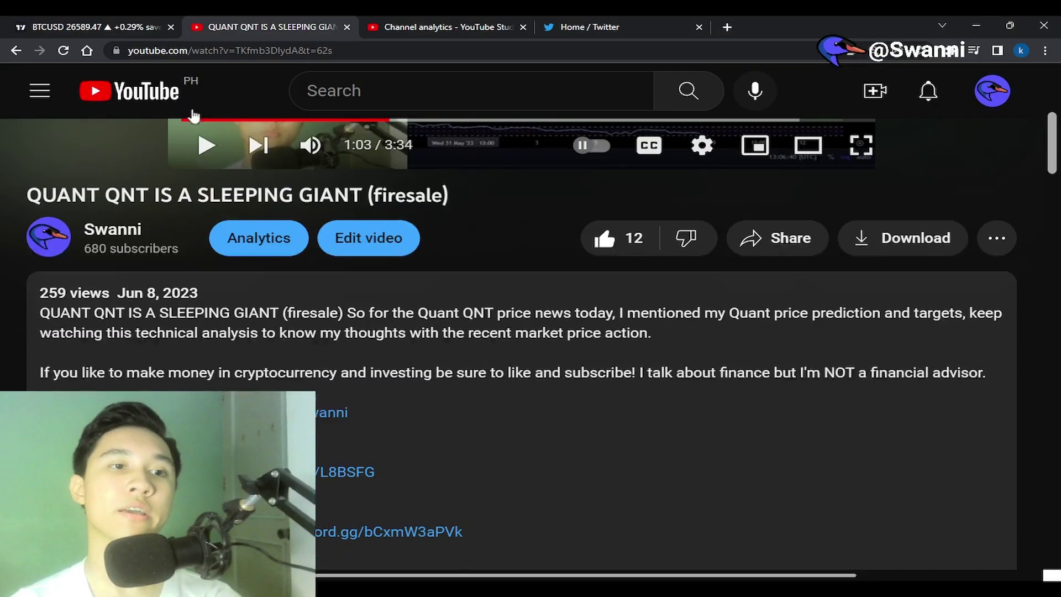
{"action": "left_click", "coordinate": [106, 26]}
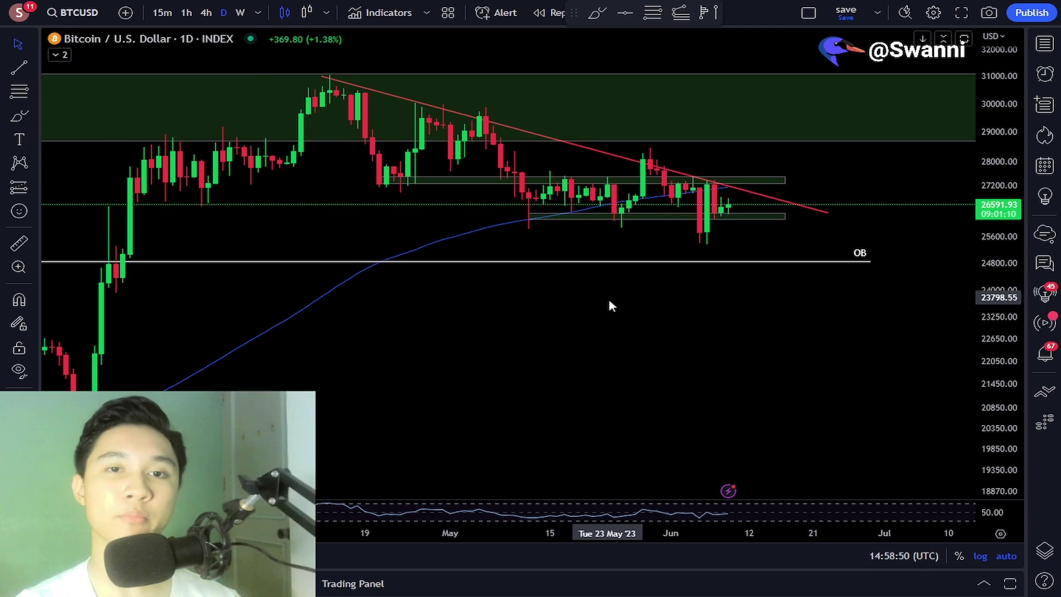
{"action": "scroll", "coordinate": [625, 312], "scroll_direction": "up", "scroll_amount": 2}
{"action": "scroll", "coordinate": [654, 304], "scroll_direction": "down", "scroll_amount": 3}
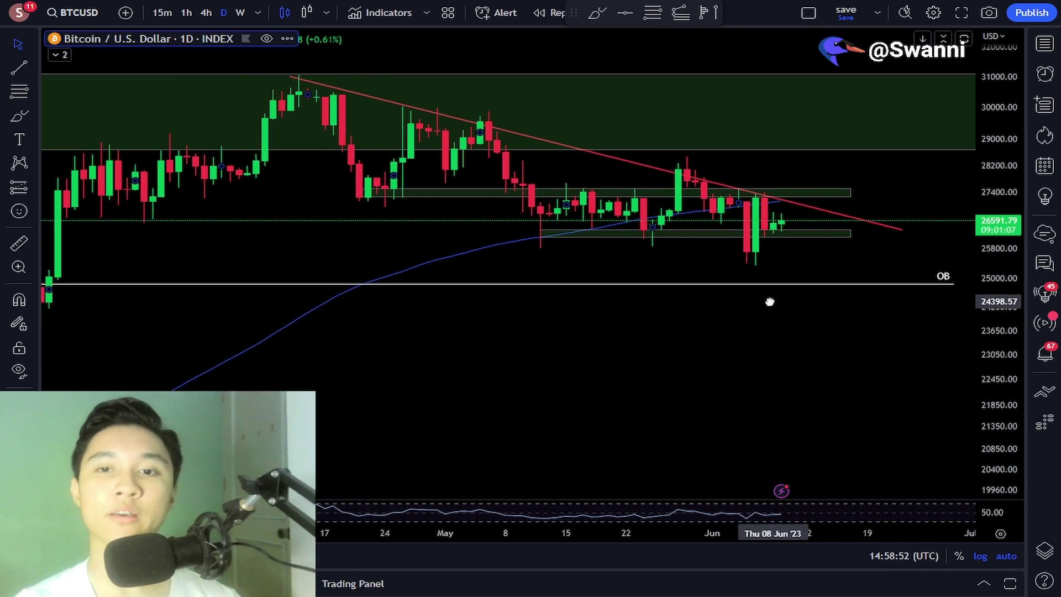
{"action": "right_click", "coordinate": [851, 253]}
{"action": "left_click", "coordinate": [889, 248]}
{"action": "scroll", "coordinate": [857, 386], "scroll_direction": "up", "scroll_amount": 5}
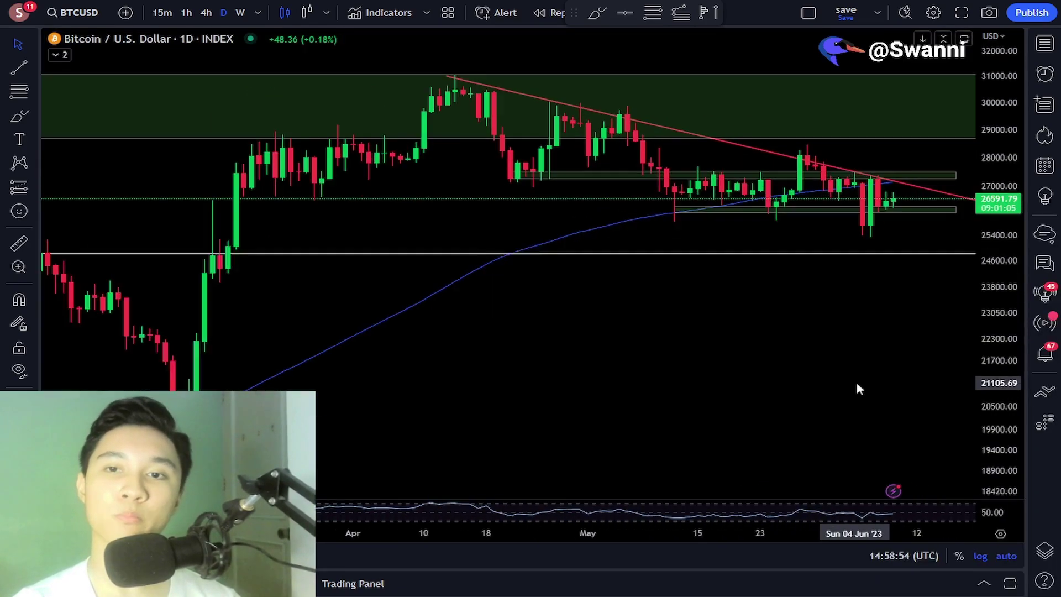
{"action": "left_click_drag", "start_coordinate": [731, 319], "coordinate": [627, 301]}
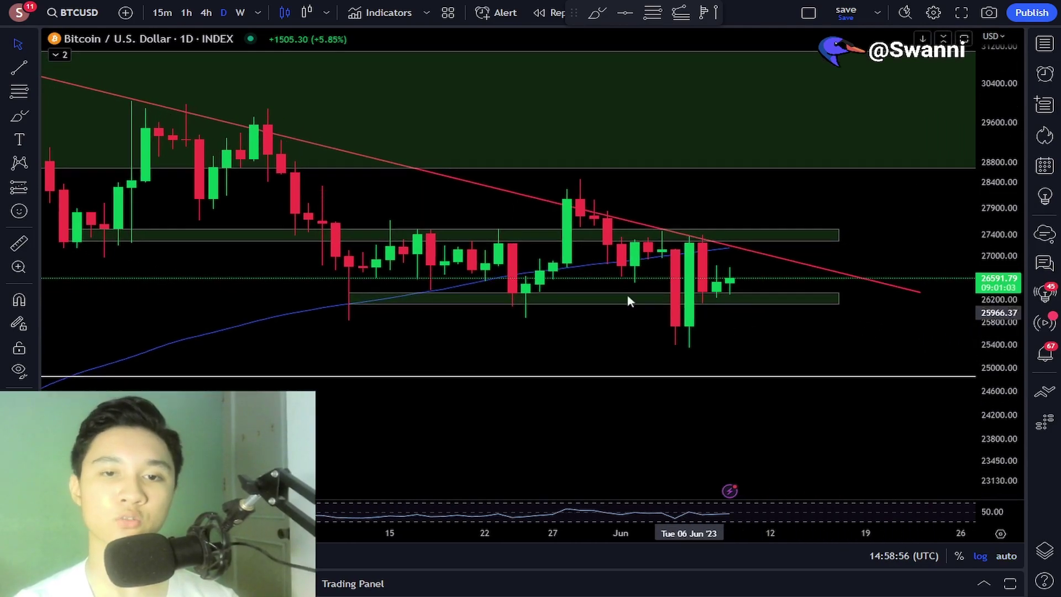
{"action": "left_click", "coordinate": [20, 116]}
{"action": "mouse_move", "coordinate": [338, 228]}
{"action": "left_mouse_down"}
{"action": "mouse_move", "coordinate": [387, 309]}
{"action": "mouse_move", "coordinate": [457, 237]}
{"action": "mouse_move", "coordinate": [540, 293]}
{"action": "mouse_move", "coordinate": [602, 236]}
{"action": "mouse_move", "coordinate": [651, 296]}
{"action": "mouse_move", "coordinate": [711, 237]}
{"action": "mouse_move", "coordinate": [790, 299]}
{"action": "left_mouse_up"}
{"action": "key", "text": "ctrl+z"}
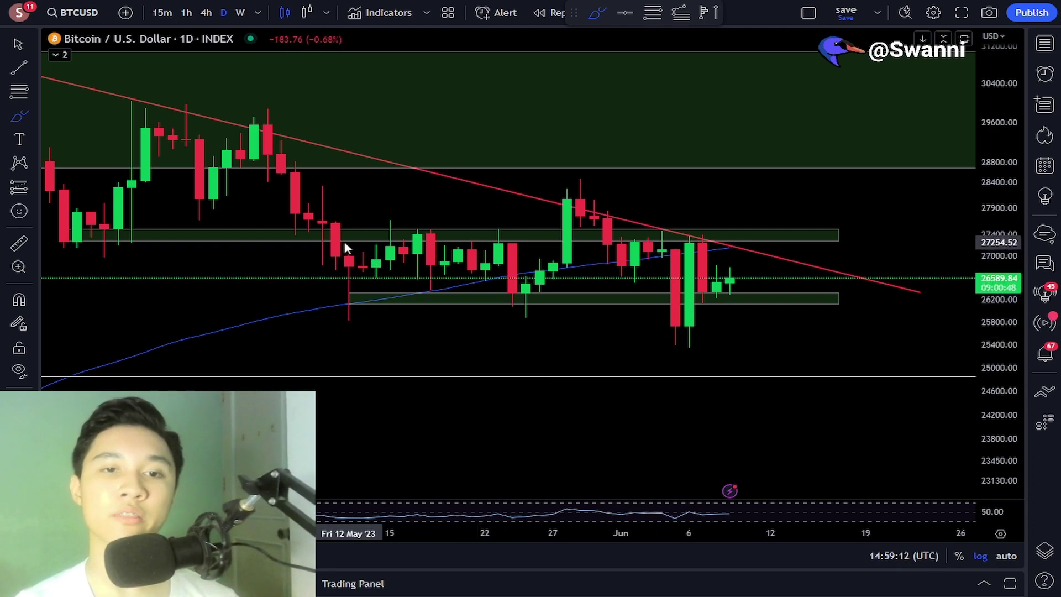
{"action": "mouse_move", "coordinate": [350, 235]}
{"action": "left_mouse_down"}
{"action": "mouse_move", "coordinate": [408, 302]}
{"action": "mouse_move", "coordinate": [486, 240]}
{"action": "mouse_move", "coordinate": [605, 252]}
{"action": "mouse_move", "coordinate": [687, 294]}
{"action": "left_mouse_up"}
{"action": "key", "text": "ctrl+z"}
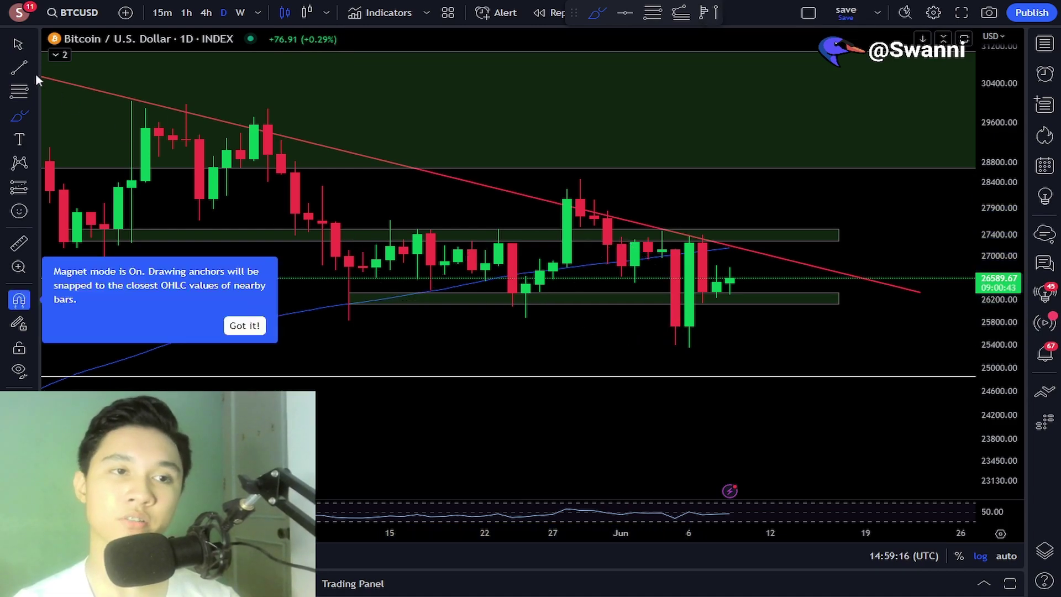
{"action": "right_click", "coordinate": [752, 186]}
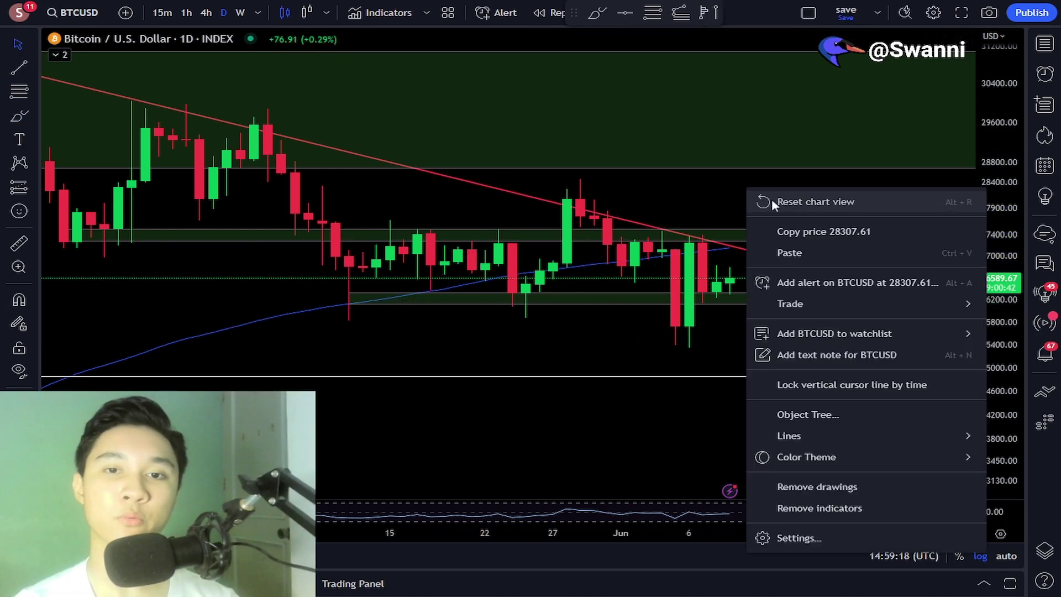
{"action": "left_click", "coordinate": [772, 201]}
{"action": "scroll", "coordinate": [761, 365], "scroll_direction": "up", "scroll_amount": 3}
{"action": "left_click_drag", "start_coordinate": [781, 354], "coordinate": [646, 351]}
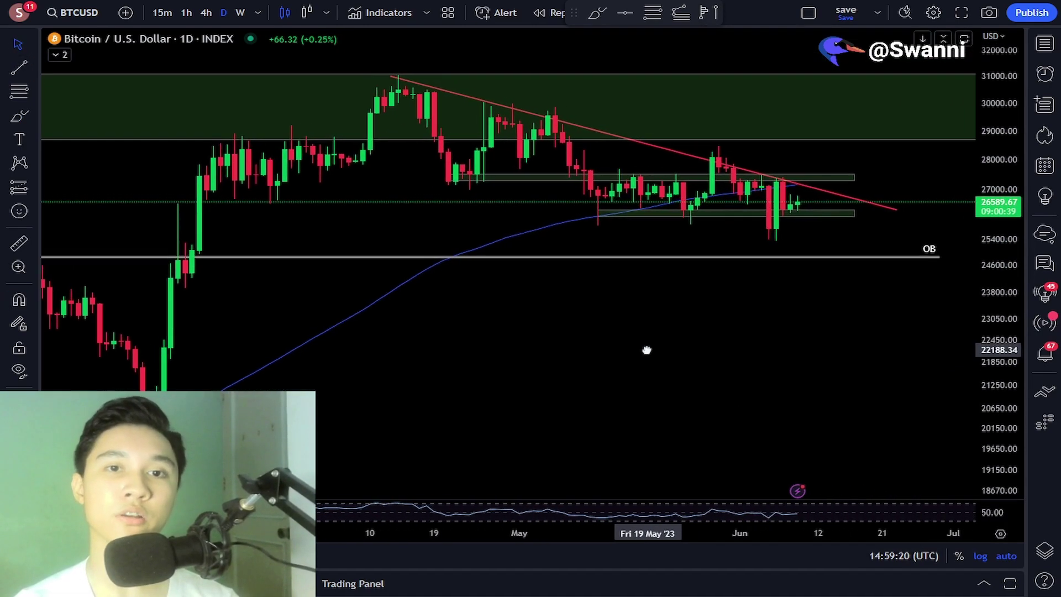
{"action": "scroll", "coordinate": [647, 354], "scroll_direction": "up", "scroll_amount": 2}
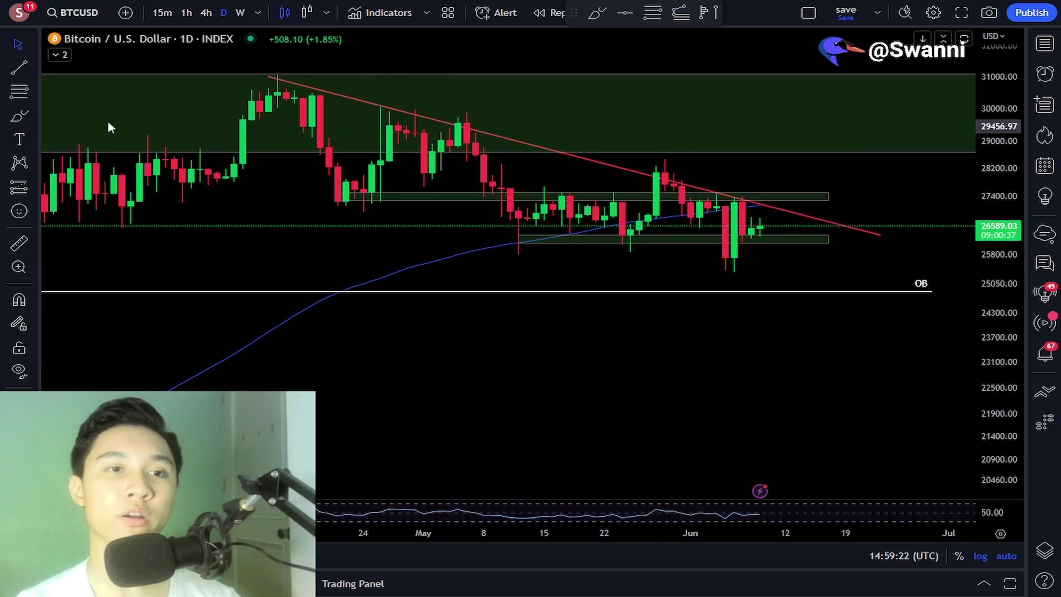
{"action": "left_click", "coordinate": [16, 116]}
{"action": "left_click_drag", "start_coordinate": [267, 76], "coordinate": [848, 232]}
{"action": "key", "text": "ctrl+z"}
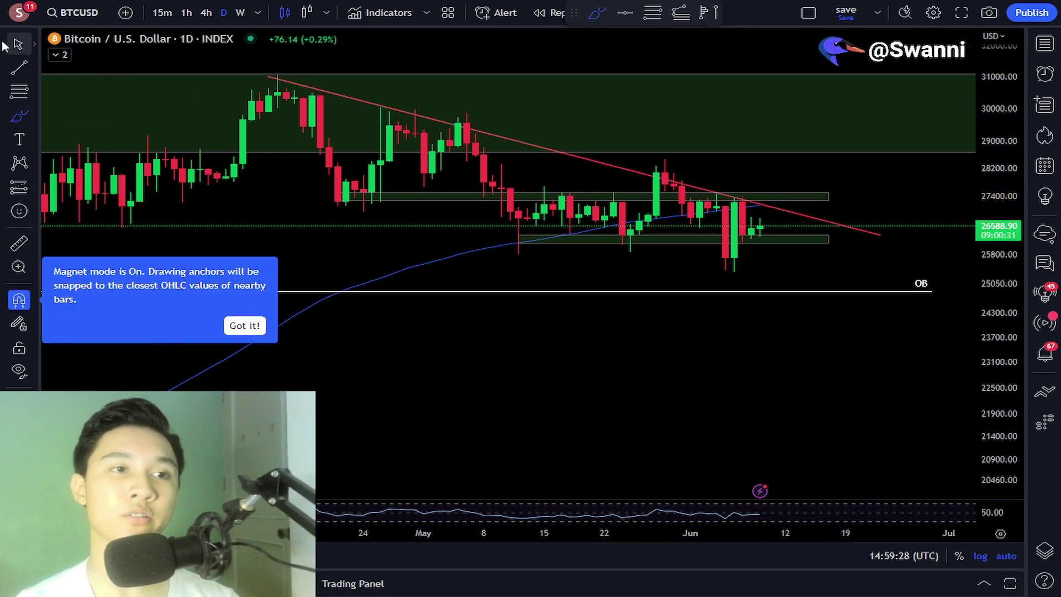
{"action": "scroll", "coordinate": [454, 348], "scroll_direction": "up", "scroll_amount": 2}
{"action": "left_click_drag", "start_coordinate": [453, 349], "coordinate": [664, 395]}
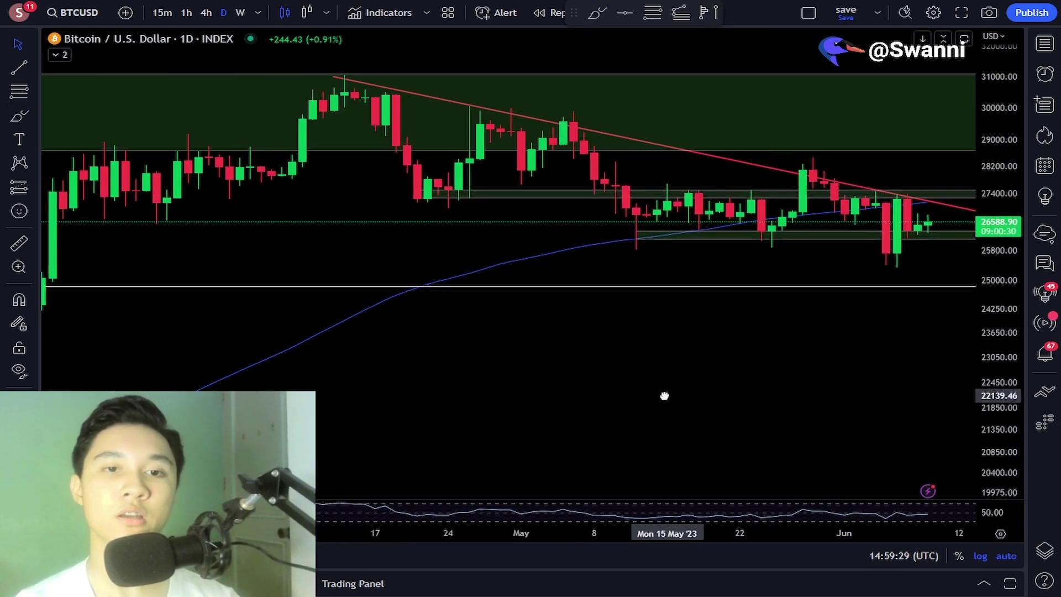
{"action": "left_click", "coordinate": [18, 116]}
{"action": "mouse_move", "coordinate": [354, 95]}
{"action": "left_mouse_down"}
{"action": "mouse_move", "coordinate": [395, 154]}
{"action": "mouse_move", "coordinate": [436, 187]}
{"action": "mouse_move", "coordinate": [509, 180]}
{"action": "mouse_move", "coordinate": [561, 127]}
{"action": "mouse_move", "coordinate": [532, 98]}
{"action": "mouse_move", "coordinate": [592, 140]}
{"action": "mouse_move", "coordinate": [575, 124]}
{"action": "mouse_move", "coordinate": [628, 217]}
{"action": "left_mouse_up"}
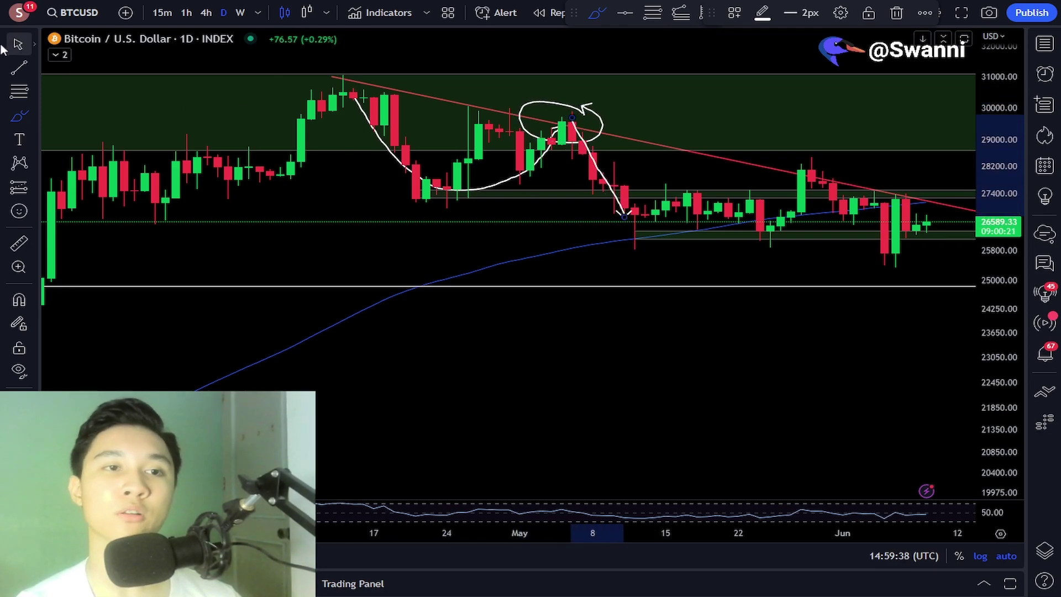
{"action": "left_click_drag", "start_coordinate": [639, 309], "coordinate": [457, 362]}
{"action": "left_click", "coordinate": [20, 116]}
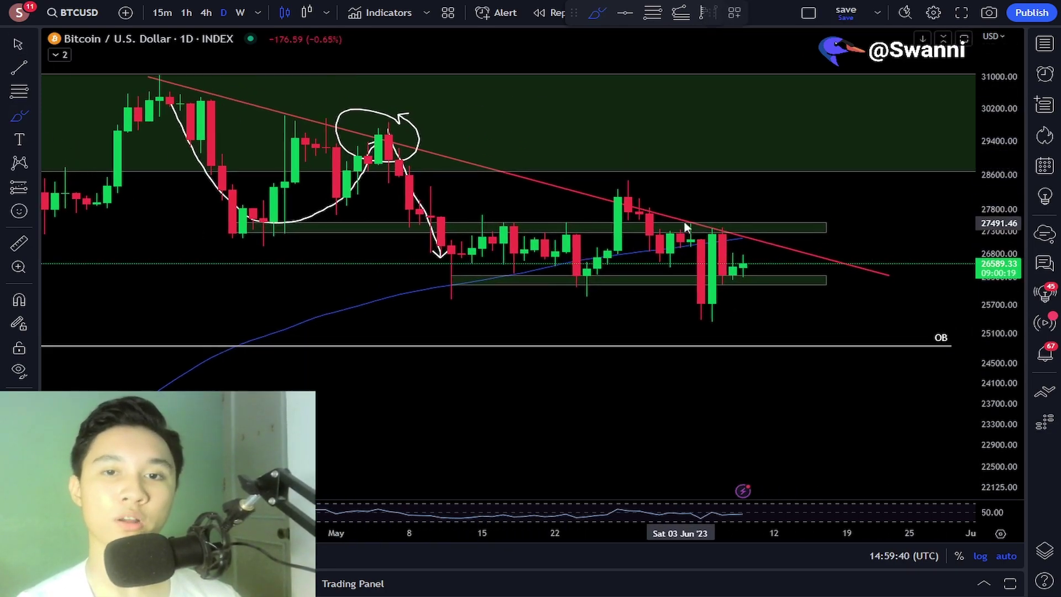
{"action": "mouse_move", "coordinate": [630, 186]}
{"action": "left_mouse_down"}
{"action": "mouse_move", "coordinate": [719, 293]}
{"action": "mouse_move", "coordinate": [726, 288]}
{"action": "left_mouse_up"}
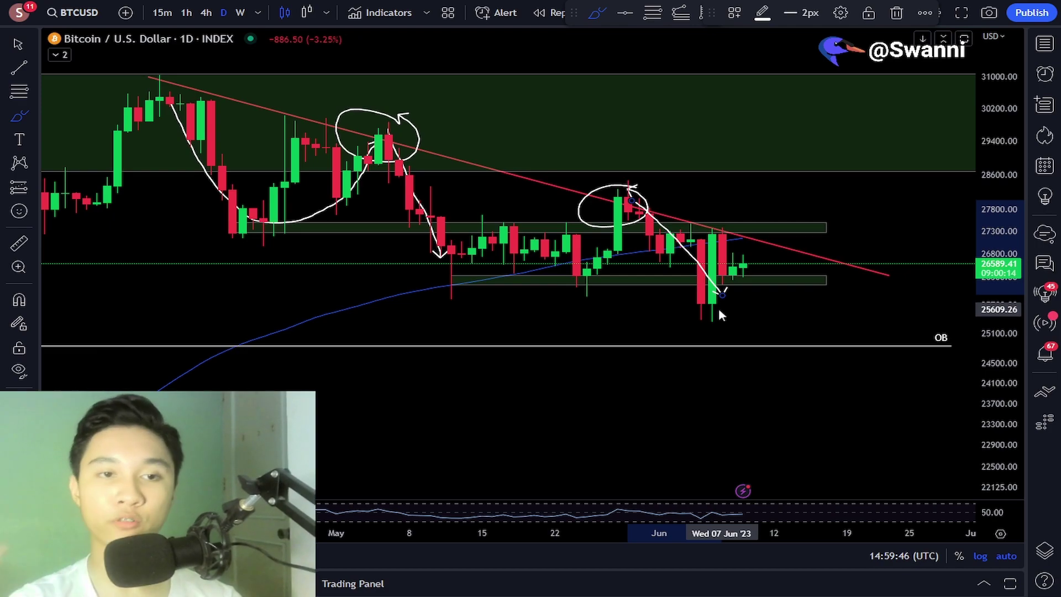
{"action": "key", "text": "ctrl"}
{"action": "key", "text": "ctrl+z"}
{"action": "key", "text": "ctrl+z"}
{"action": "key", "text": "ctrl+z"}
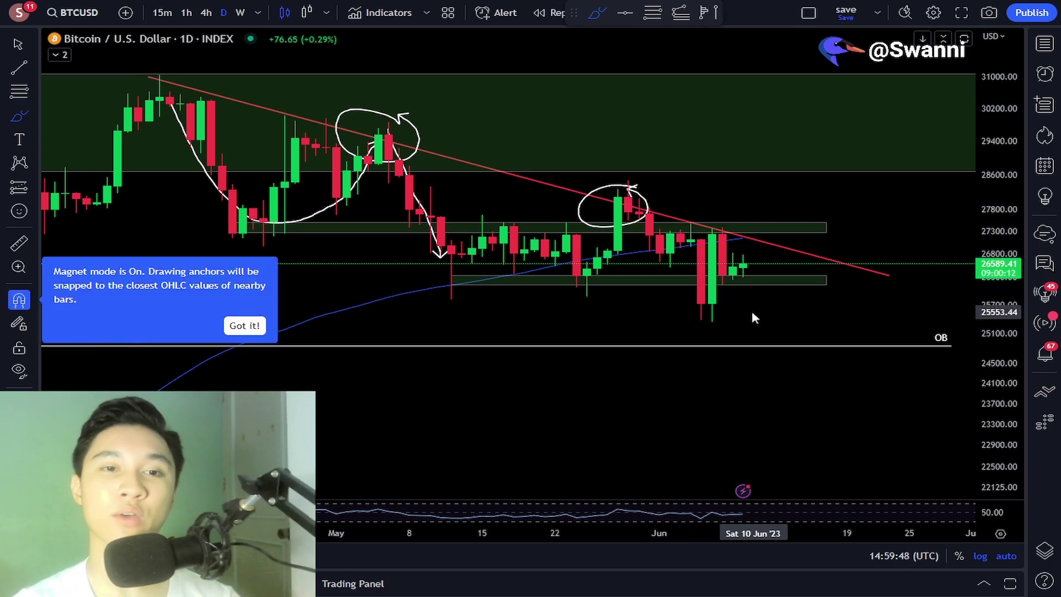
{"action": "key", "text": "ctrl+z"}
{"action": "key", "text": "ctrl+z"}
{"action": "key", "text": "ctrl+z"}
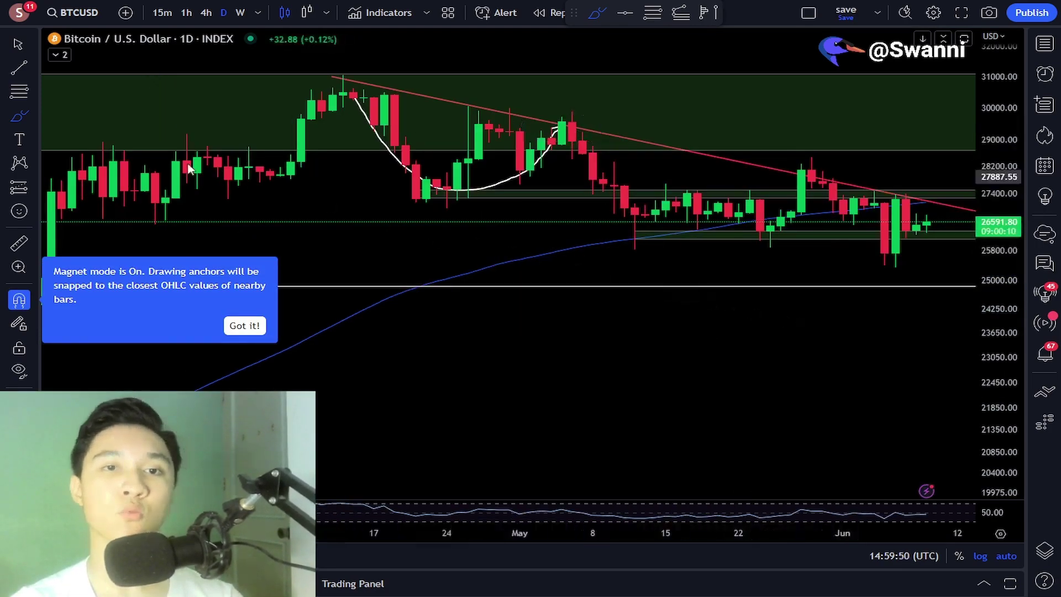
{"action": "left_click_drag", "start_coordinate": [774, 423], "coordinate": [509, 395]}
- With the Brush tool, sketch a bounce from the last candle up to the trendline
{"action": "scroll", "coordinate": [509, 395], "scroll_direction": "up", "scroll_amount": 2}
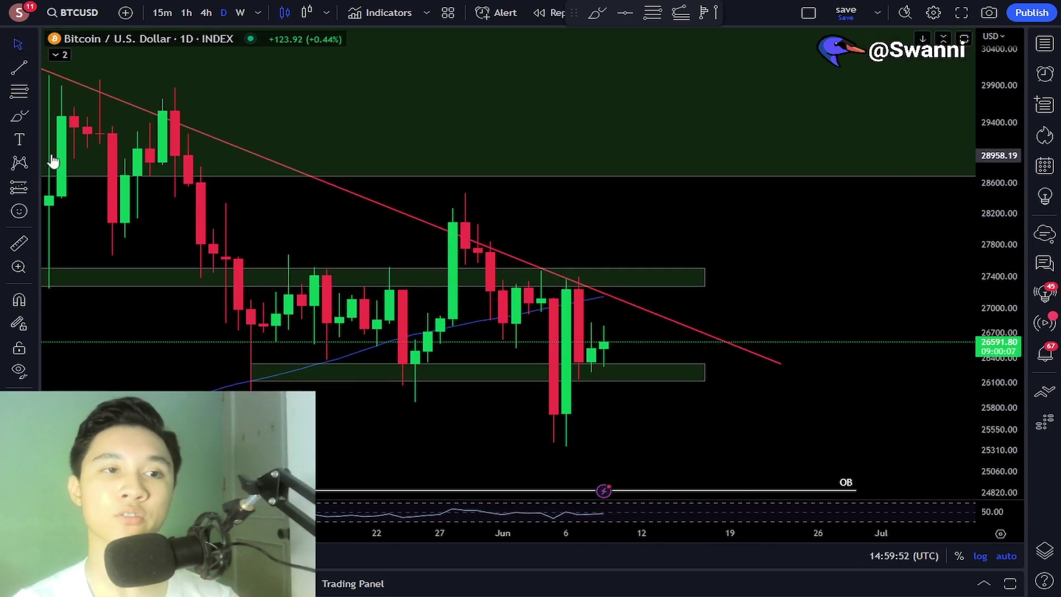
{"action": "left_click", "coordinate": [19, 115]}
{"action": "mouse_move", "coordinate": [605, 346]}
{"action": "left_mouse_down"}
{"action": "mouse_move", "coordinate": [652, 287]}
{"action": "mouse_move", "coordinate": [667, 310]}
{"action": "mouse_move", "coordinate": [715, 312]}
{"action": "left_mouse_up"}
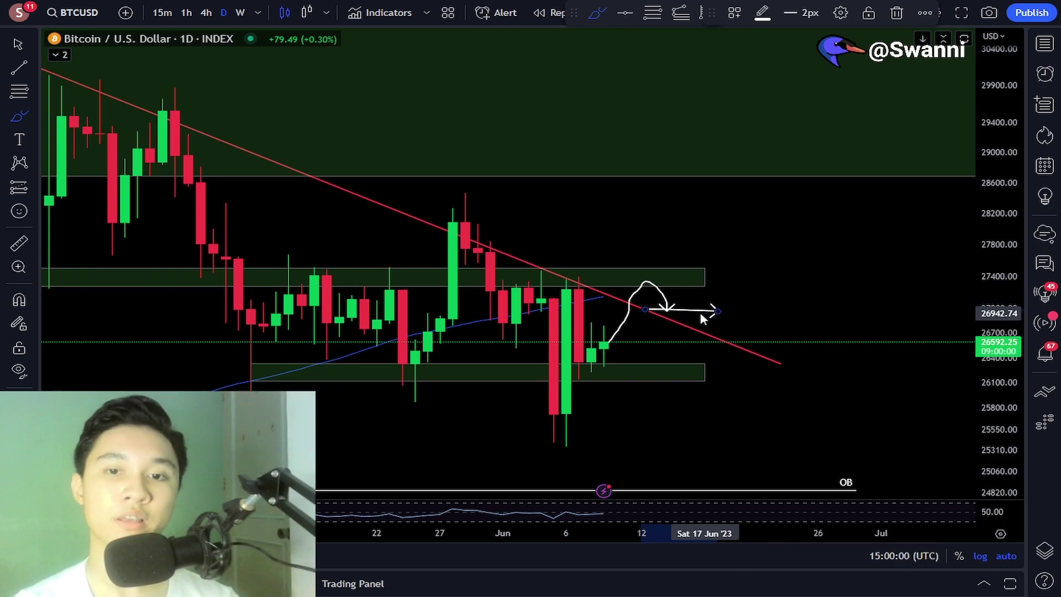
- Undo the bounce sketch and draw a long left-pointing arrow along the OB line near 24,800
{"action": "scroll", "coordinate": [718, 313], "scroll_direction": "down", "scroll_amount": 2}
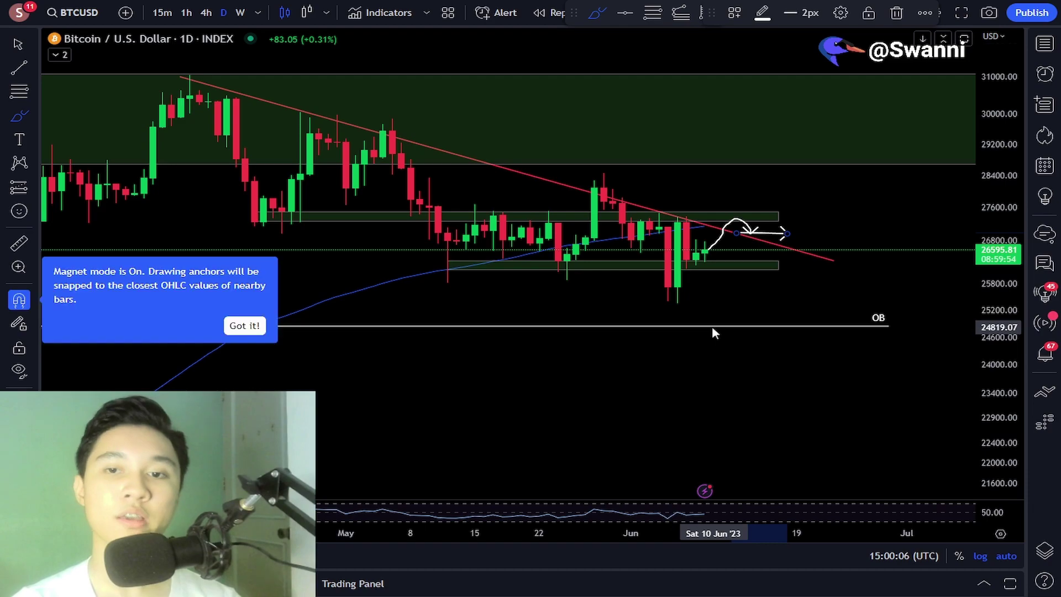
{"action": "key", "text": "ctrl+z"}
{"action": "scroll", "coordinate": [711, 326], "scroll_direction": "down", "scroll_amount": 3}
{"action": "left_click_drag", "start_coordinate": [895, 260], "coordinate": [259, 260]}
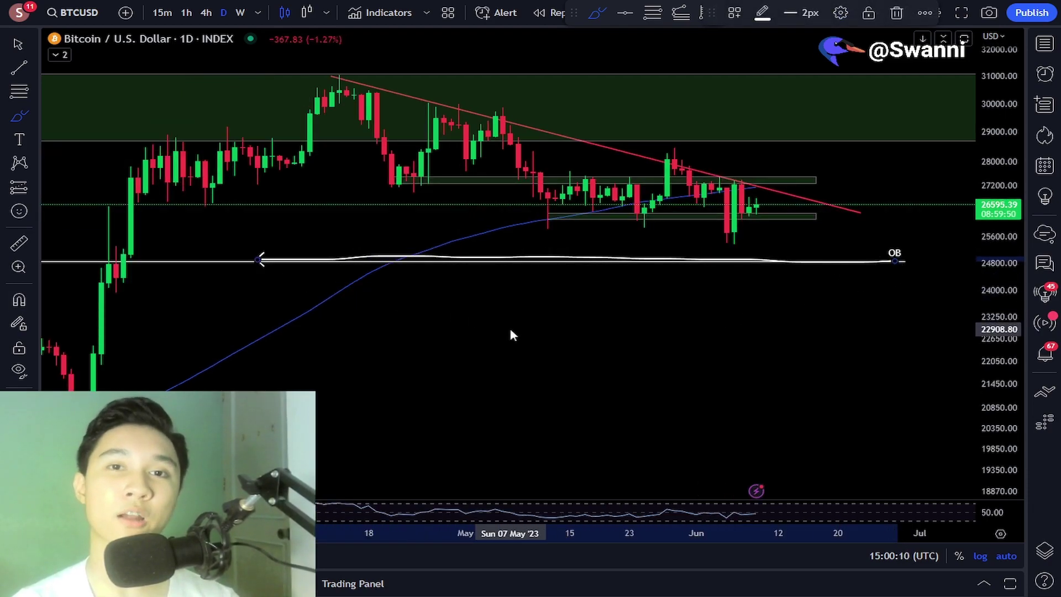
- Undo the white arrow along the OB line
{"action": "key", "text": "ctrl+z"}
{"action": "scroll", "coordinate": [517, 330], "scroll_direction": "down", "scroll_amount": 2}
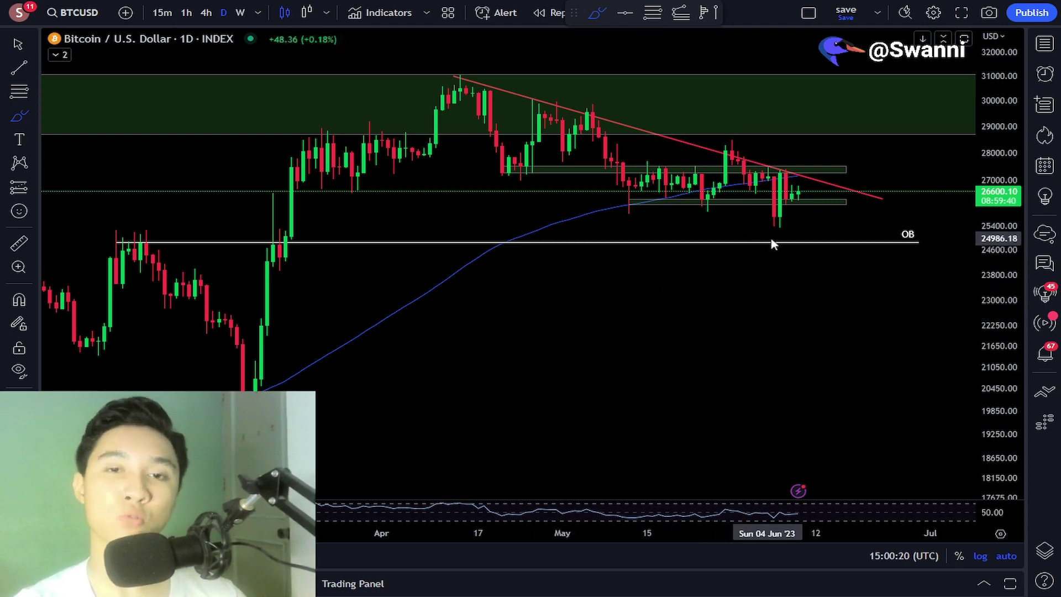
{"action": "scroll", "coordinate": [818, 257], "scroll_direction": "up", "scroll_amount": 1}
- Sketch a test curved arrow from the latest candles to the OB line, then erase it
{"action": "scroll", "coordinate": [823, 259], "scroll_direction": "up", "scroll_amount": 1}
{"action": "left_click_drag", "start_coordinate": [758, 202], "coordinate": [784, 245]}
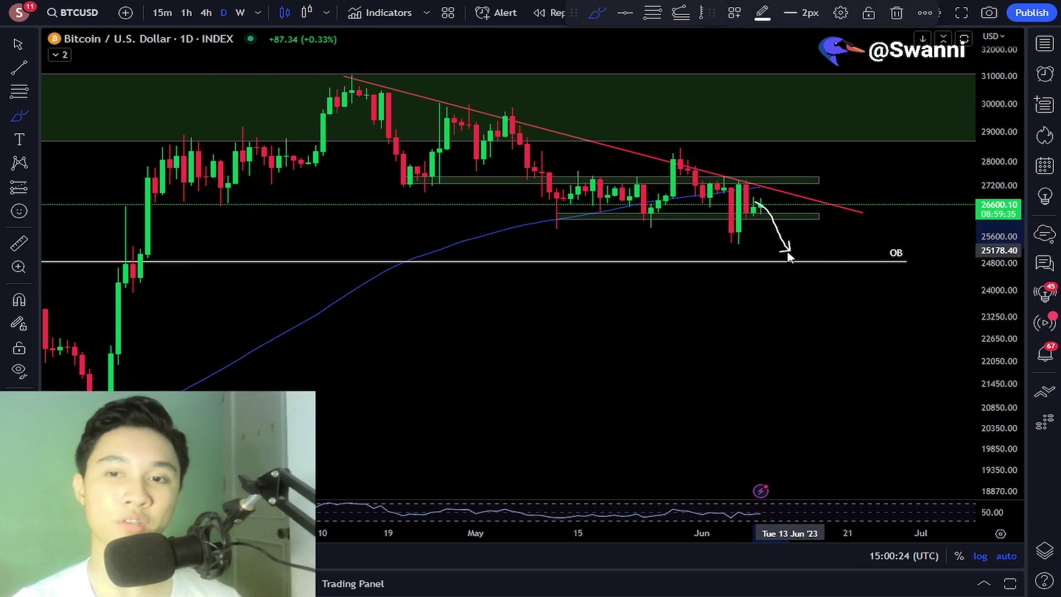
{"action": "scroll", "coordinate": [788, 252], "scroll_direction": "up", "scroll_amount": 2}
{"action": "key", "text": "Delete"}
{"action": "scroll", "coordinate": [547, 253], "scroll_direction": "up", "scroll_amount": 2}
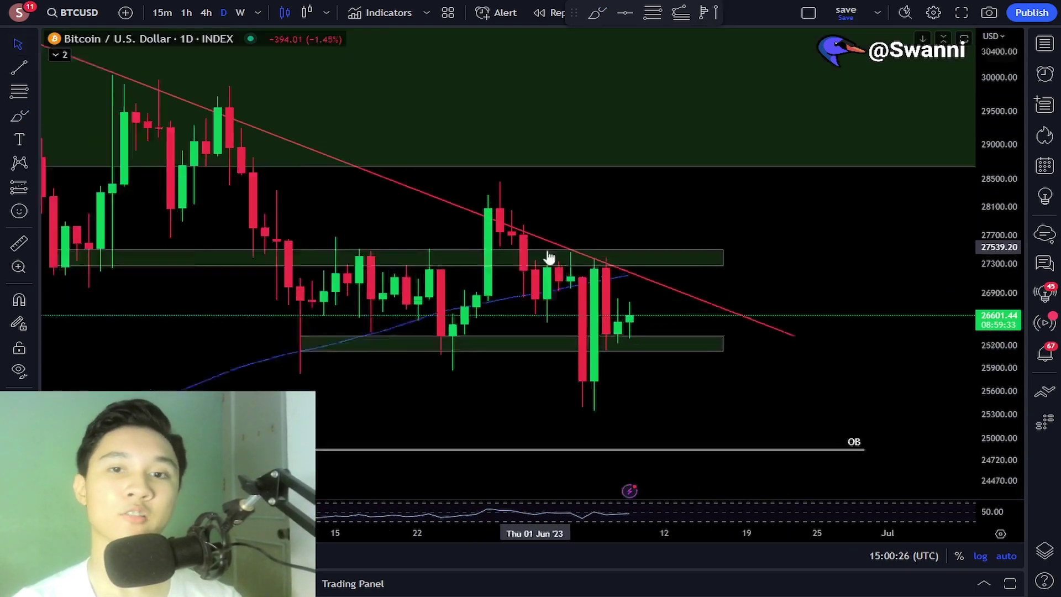
{"action": "left_click_drag", "start_coordinate": [811, 229], "coordinate": [836, 229]}
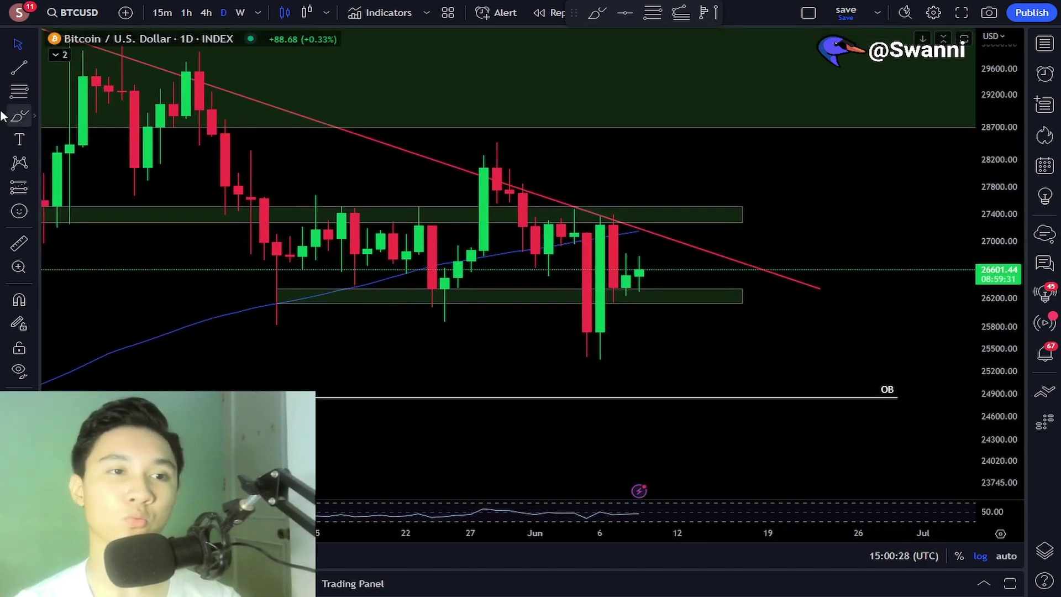
{"action": "key", "text": "alt+c"}
{"action": "left_click_drag", "start_coordinate": [566, 225], "coordinate": [587, 316]}
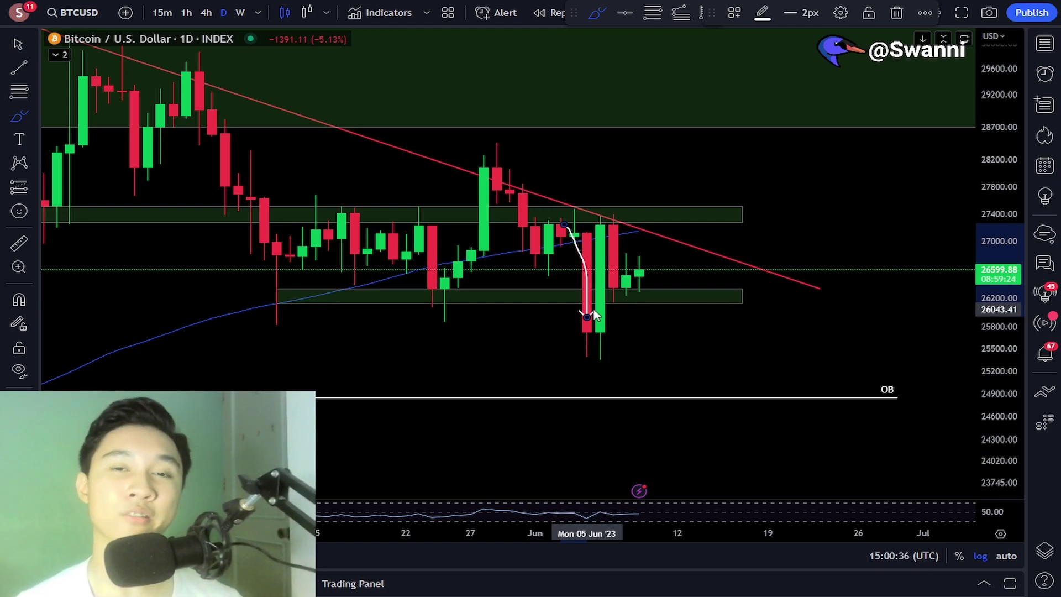
{"action": "key", "text": "ctrl+z"}
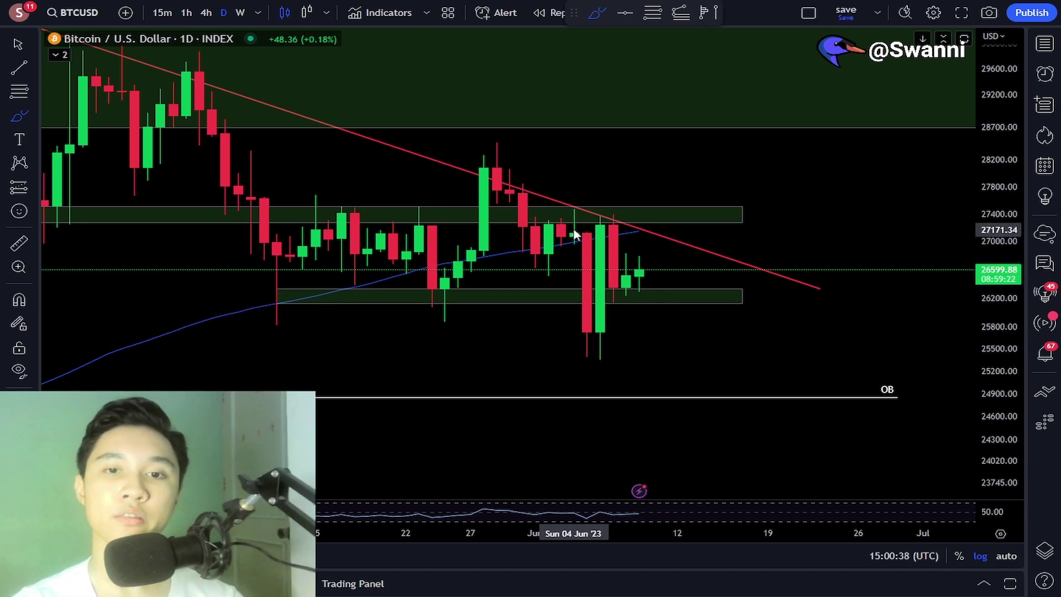
{"action": "mouse_move", "coordinate": [572, 231]}
{"action": "left_mouse_down"}
{"action": "mouse_move", "coordinate": [588, 346]}
{"action": "mouse_move", "coordinate": [601, 242]}
{"action": "left_mouse_up"}
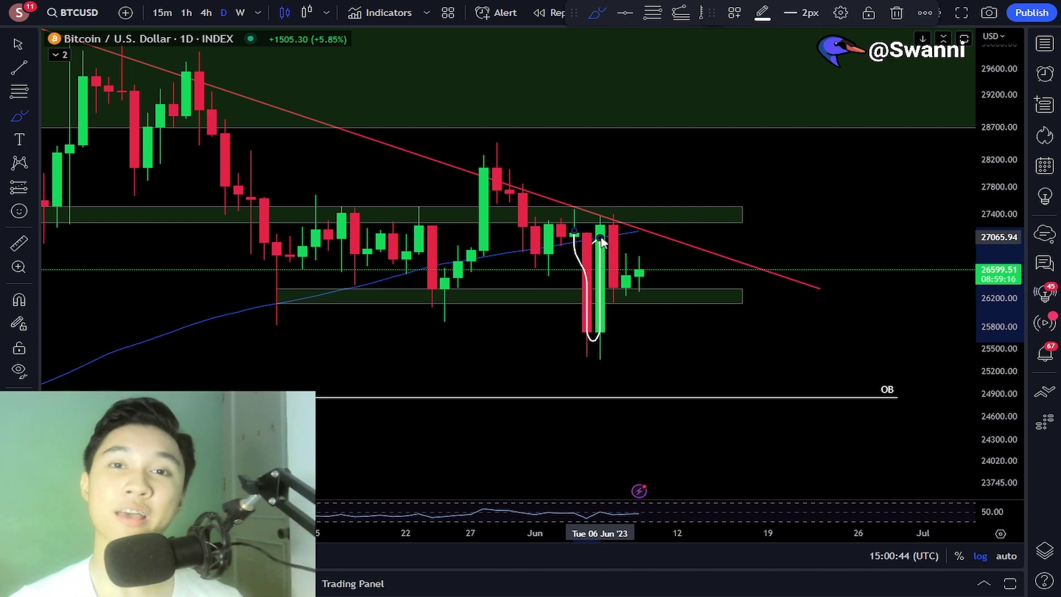
- Undo the previous sketches and draw a short brush arrow along the OB line
{"action": "key", "text": "ctrl+z"}
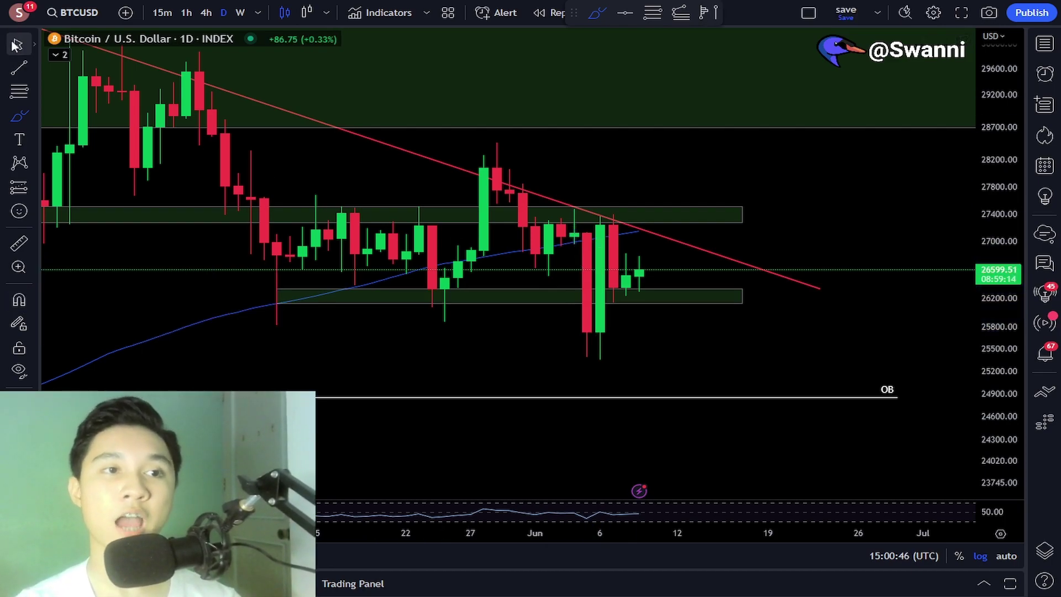
{"action": "key", "text": "ctrl+z"}
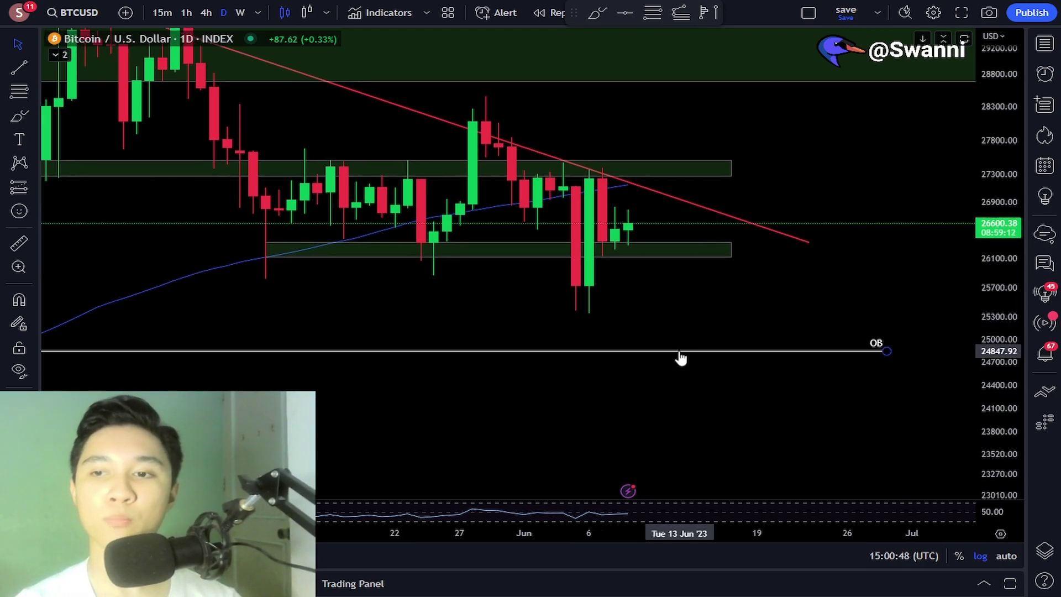
{"action": "left_click", "coordinate": [19, 115]}
{"action": "left_click_drag", "start_coordinate": [658, 351], "coordinate": [716, 350]}
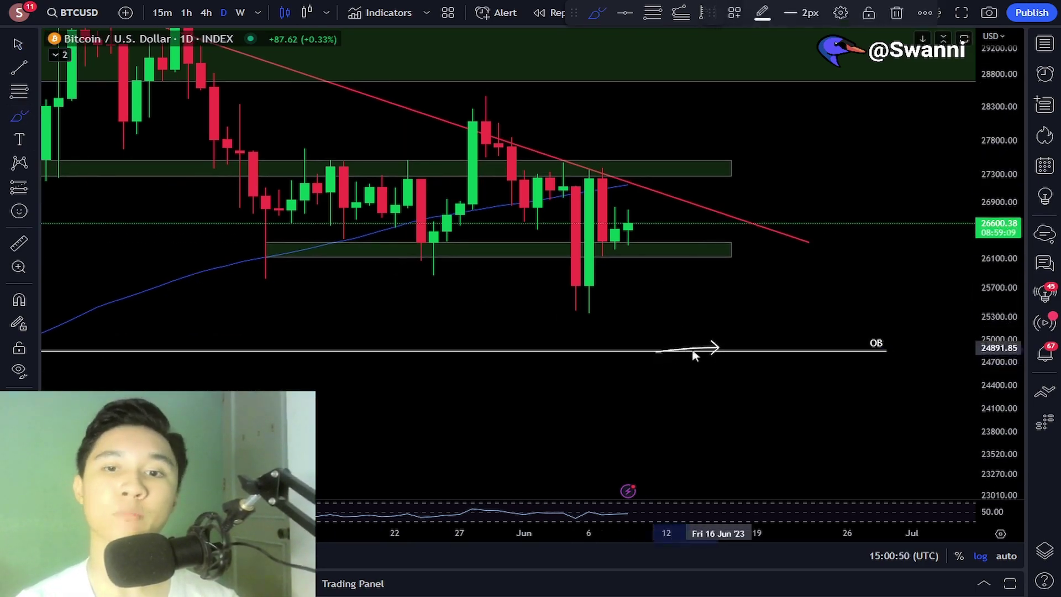
- Replace it with a bounce sketch from the OB line to the trendline, then undo it
{"action": "key", "text": "ctrl+z"}
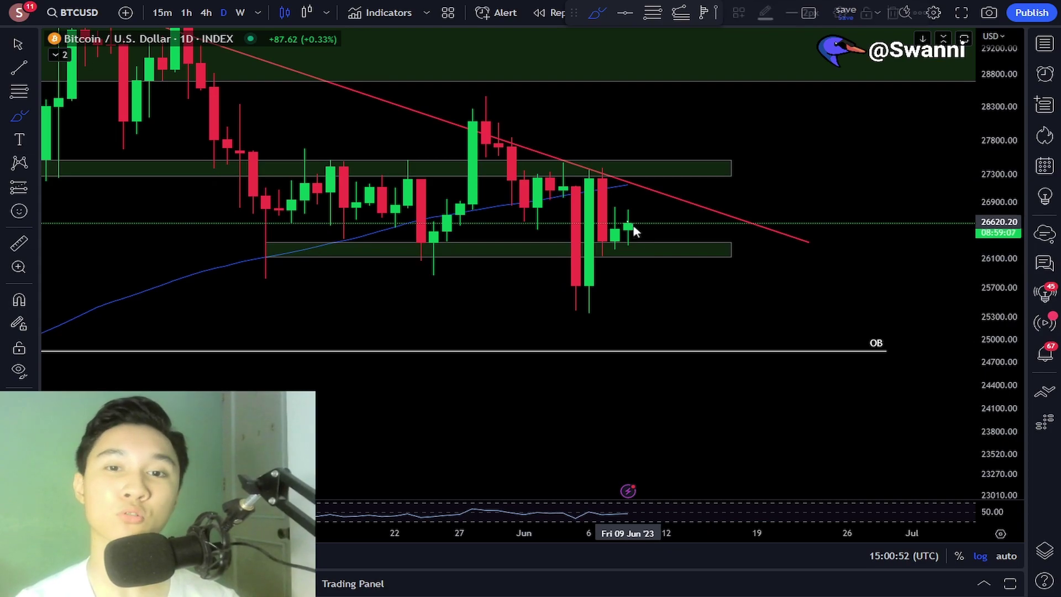
{"action": "mouse_move", "coordinate": [629, 225]}
{"action": "left_mouse_down"}
{"action": "mouse_move", "coordinate": [681, 352]}
{"action": "mouse_move", "coordinate": [735, 351]}
{"action": "mouse_move", "coordinate": [719, 226]}
{"action": "left_mouse_up"}
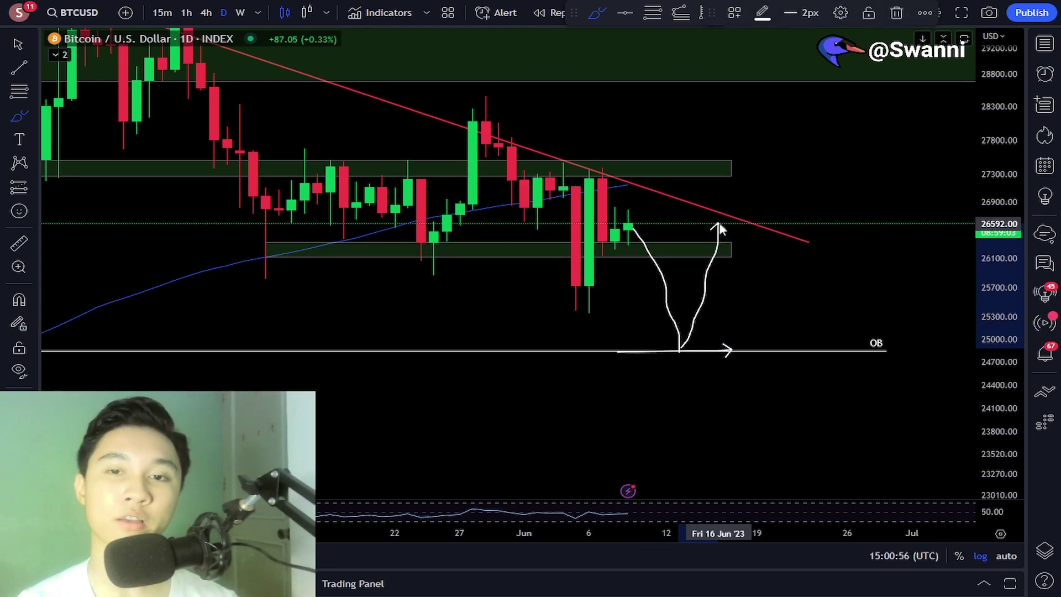
{"action": "scroll", "coordinate": [284, 248], "scroll_direction": "down", "scroll_amount": 3}
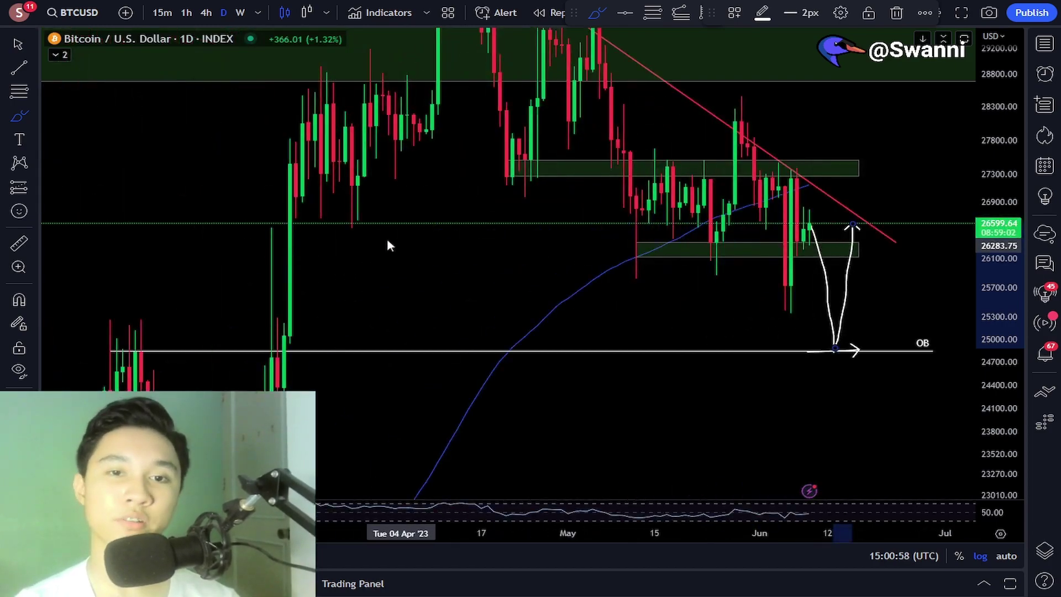
{"action": "key", "text": "ctrl+z"}
{"action": "key", "text": "ctrl+z"}
{"action": "key", "text": "ctrl+z"}
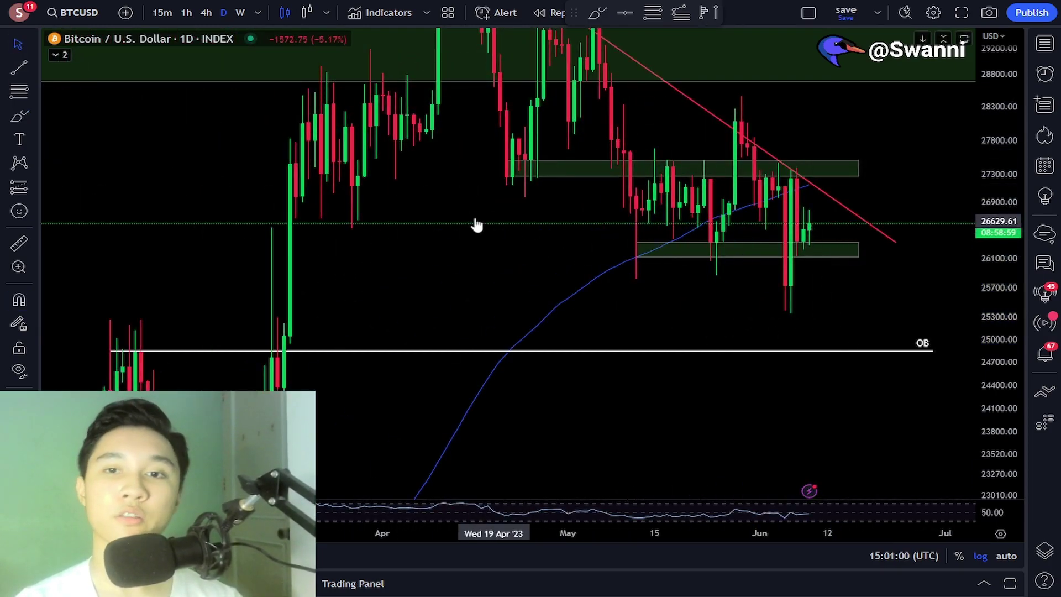
- Reset the chart view and pan to show later dates
{"action": "right_click", "coordinate": [477, 225]}
{"action": "left_click", "coordinate": [506, 231]}
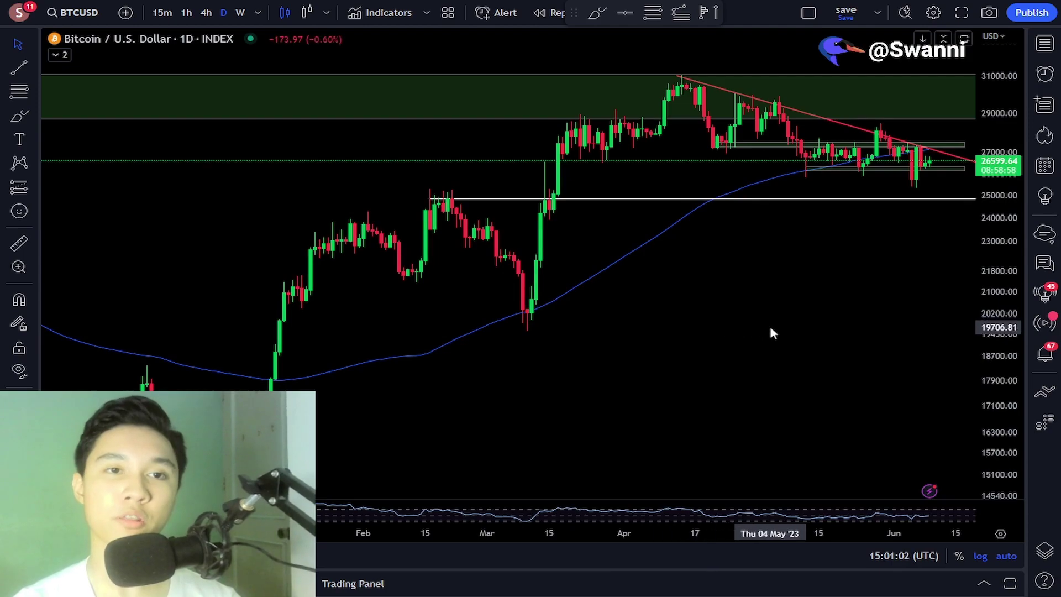
{"action": "left_click_drag", "start_coordinate": [771, 328], "coordinate": [571, 324]}
{"action": "scroll", "coordinate": [641, 354], "scroll_direction": "up", "scroll_amount": 3}
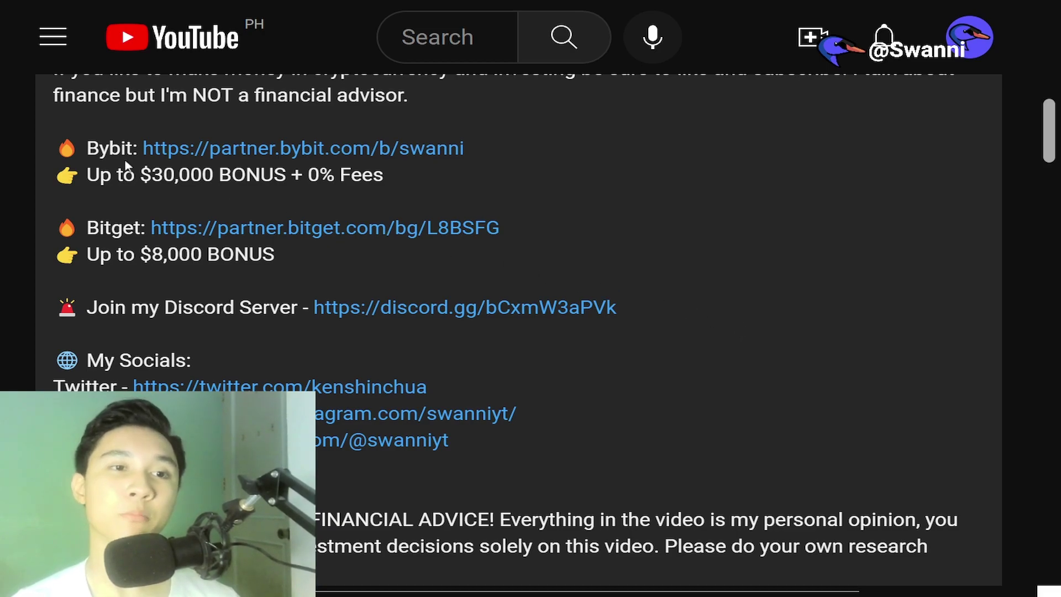
{"action": "left_click_drag", "start_coordinate": [121, 148], "coordinate": [458, 152]}
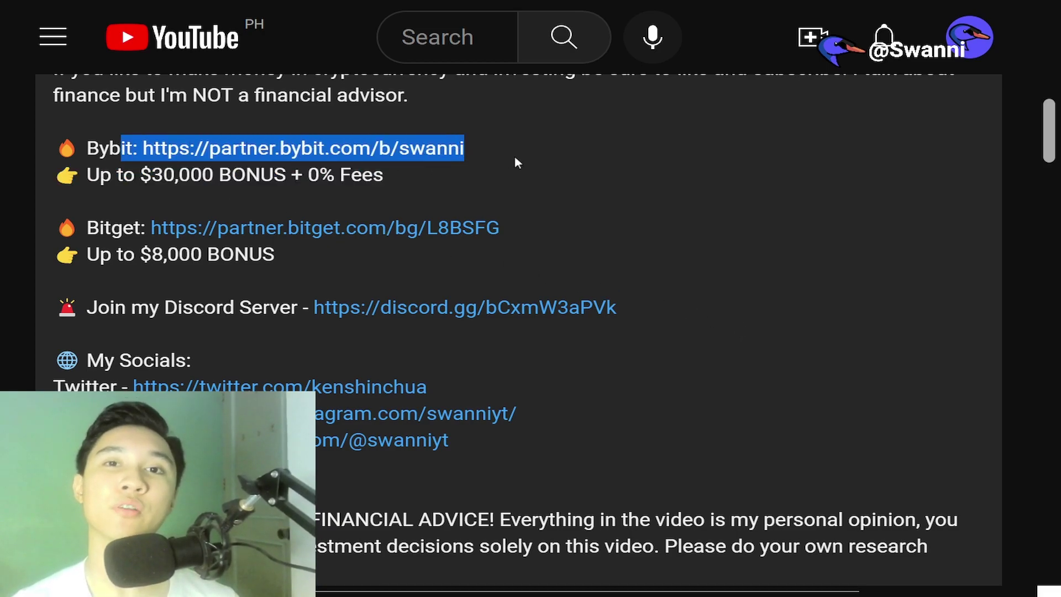
{"action": "left_click", "coordinate": [564, 178]}
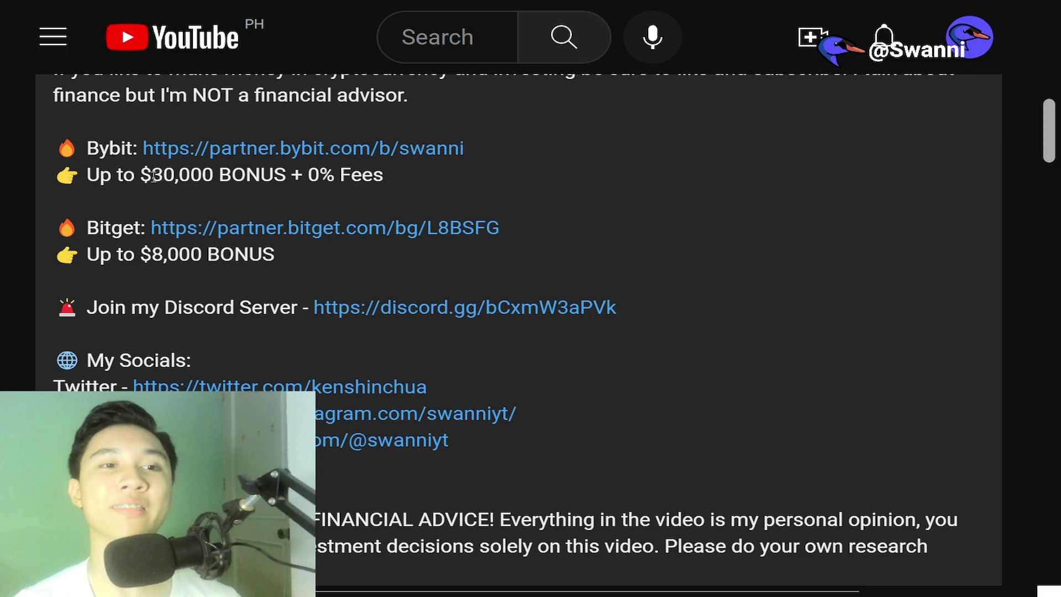
{"action": "left_click_drag", "start_coordinate": [147, 176], "coordinate": [500, 192]}
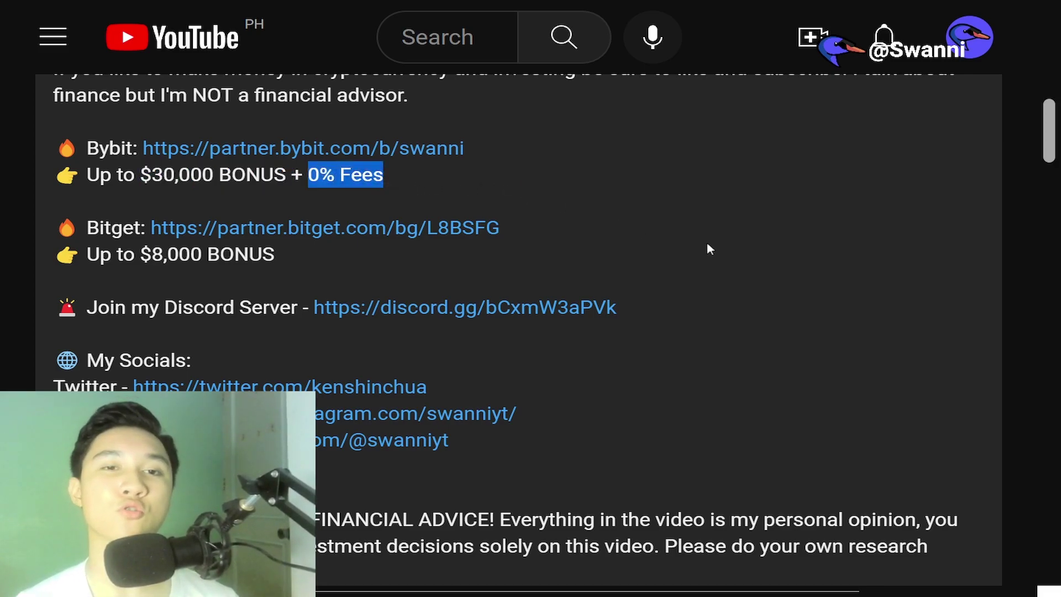
{"action": "left_click", "coordinate": [306, 294]}
{"action": "left_click_drag", "start_coordinate": [297, 304], "coordinate": [690, 288]}
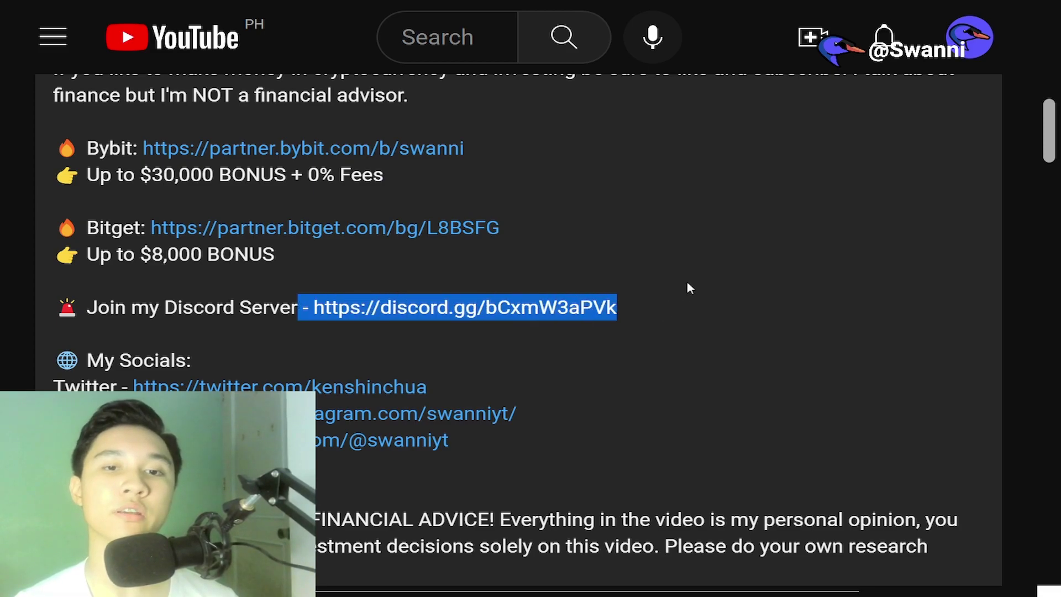
{"action": "left_click", "coordinate": [701, 264]}
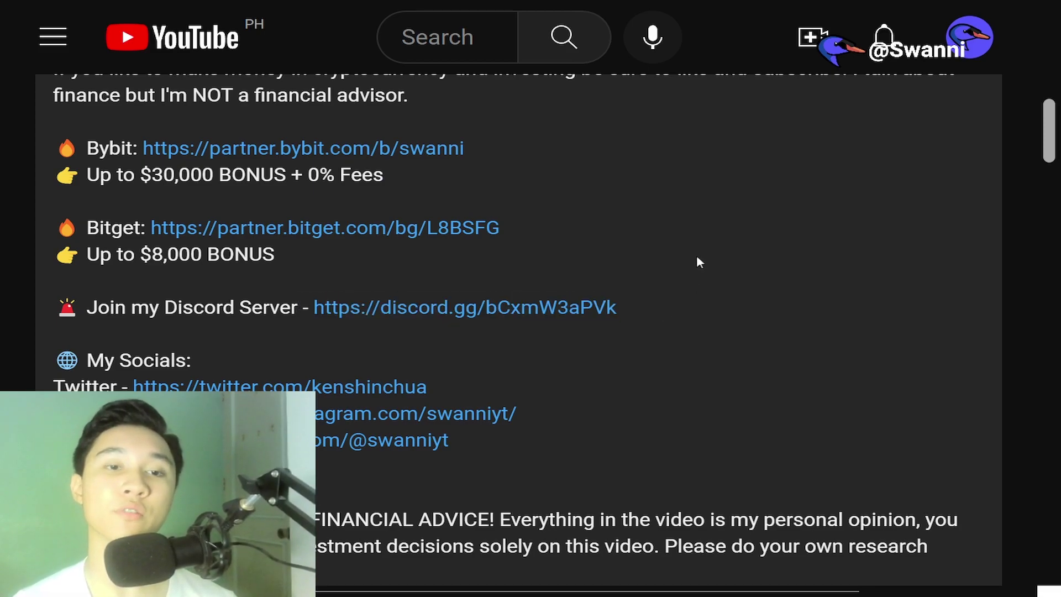